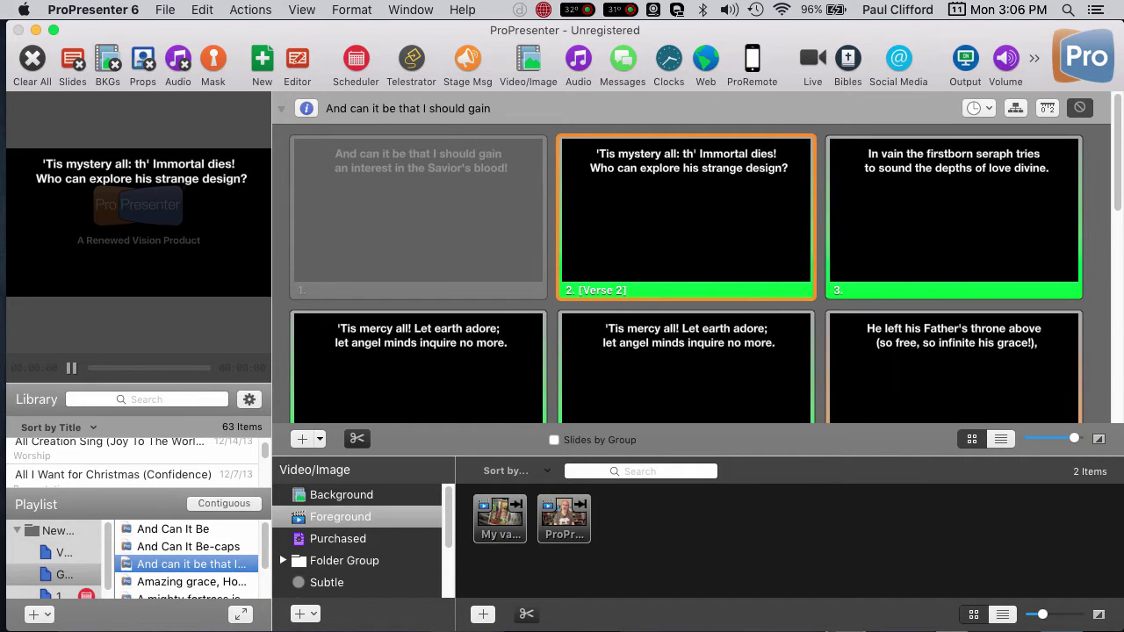
# Open the system display arrangement from the display preferences, gather every monitor's settings window, and bring the Acer E181H settings forward.
pyautogui.click(93, 9)
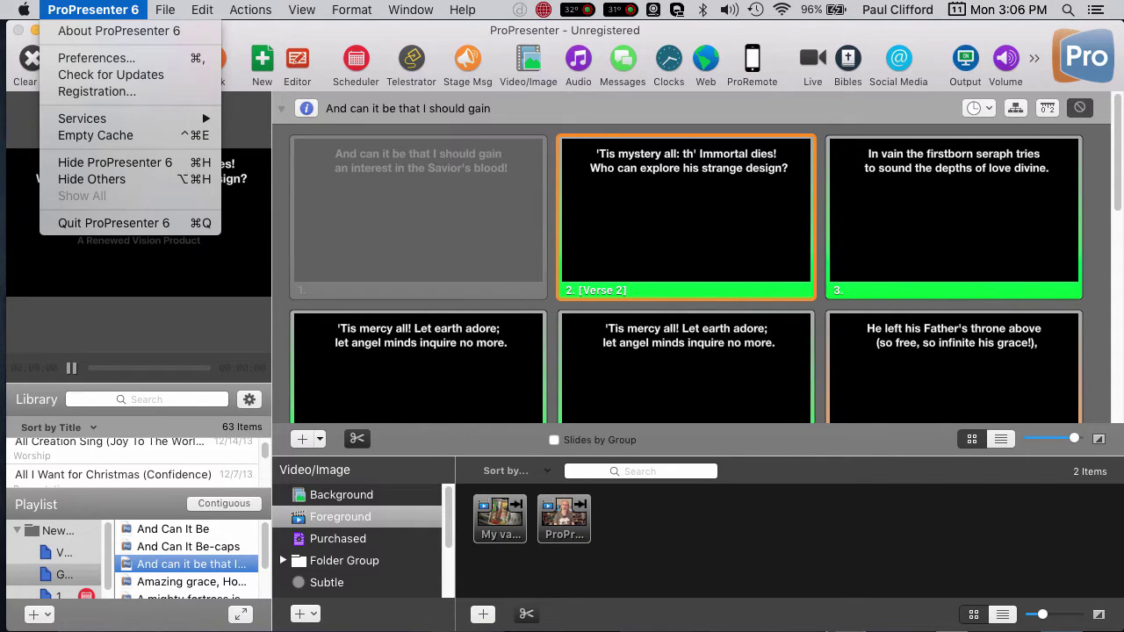
pyautogui.click(95, 58)
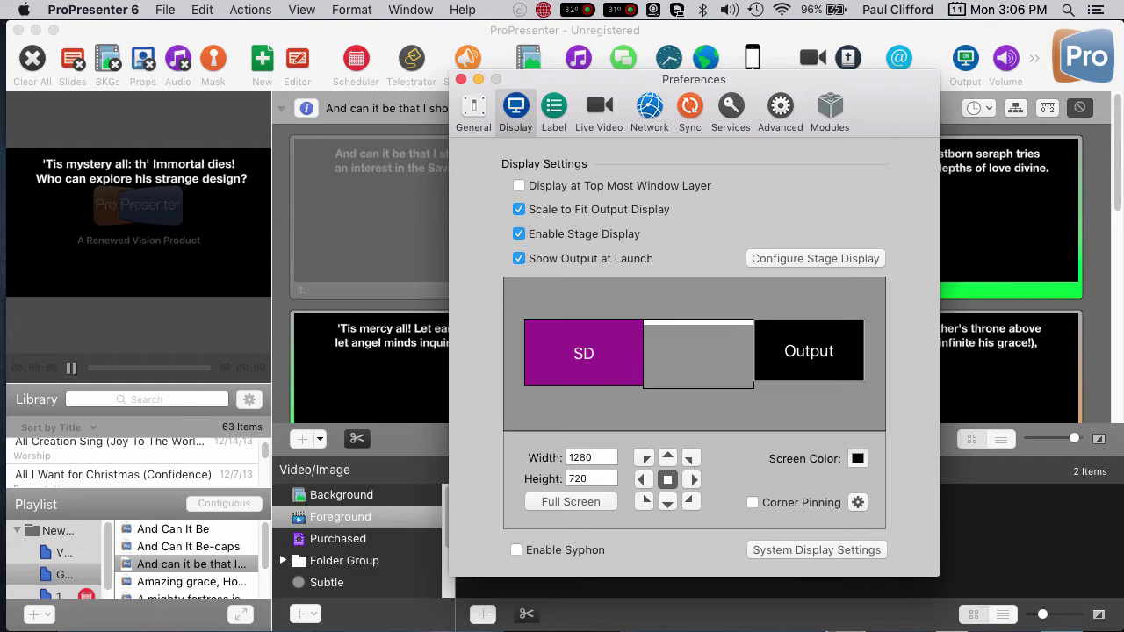
pyautogui.click(817, 550)
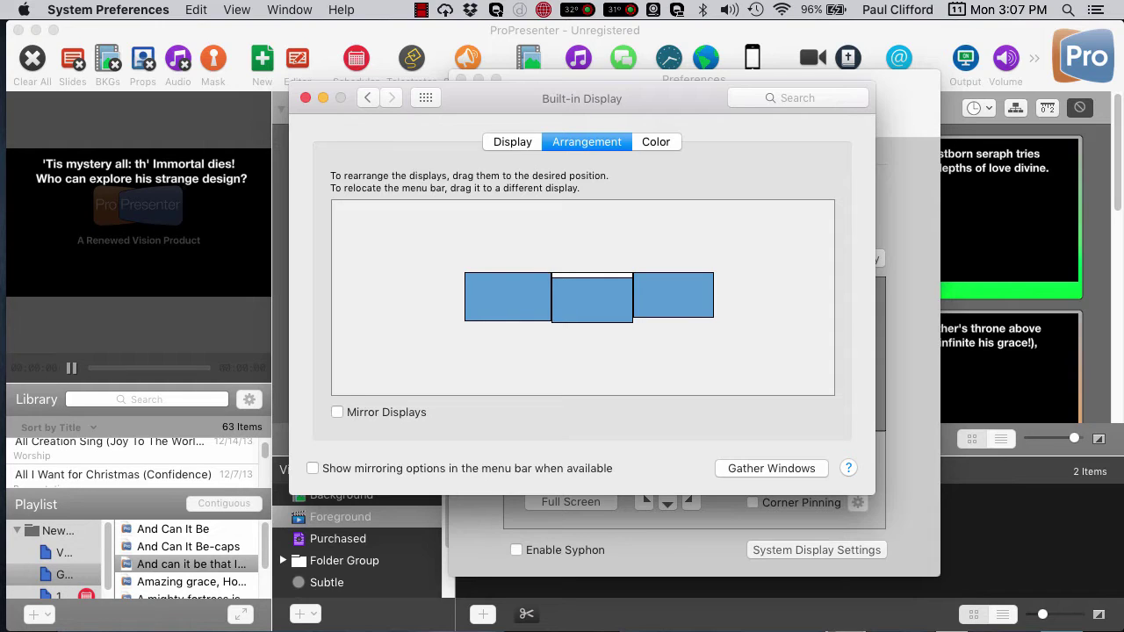
pyautogui.click(771, 468)
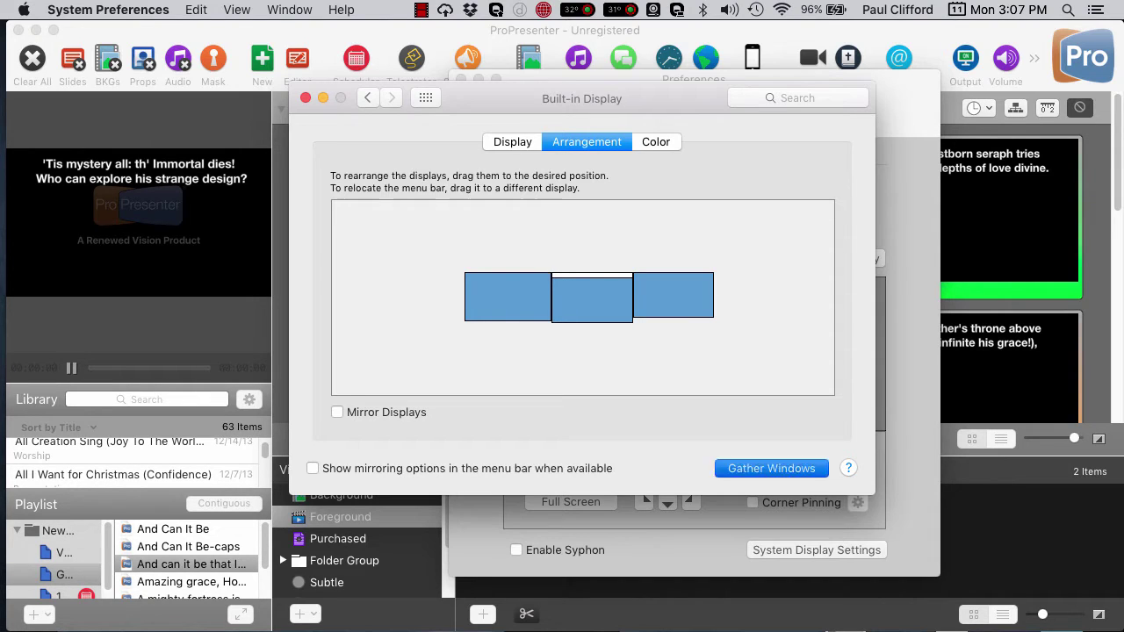
pyautogui.click(542, 52)
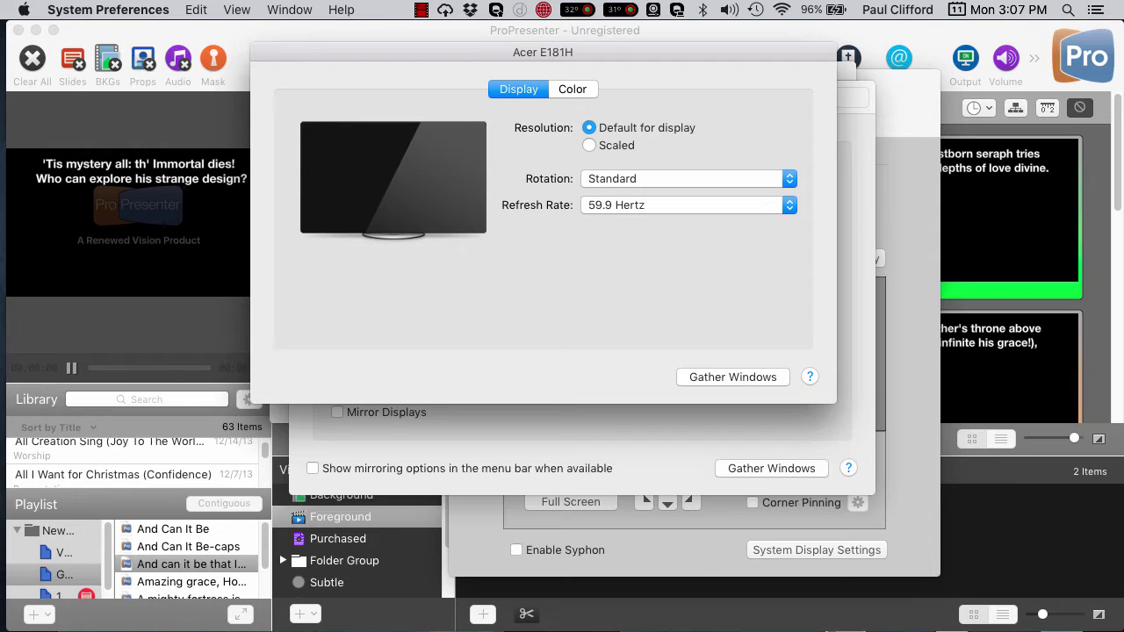
# Rotate the Acer E181H display to 90°, keep the new setting, and bottom-align it with the neighbouring screens in the arrangement.
pyautogui.click(688, 179)
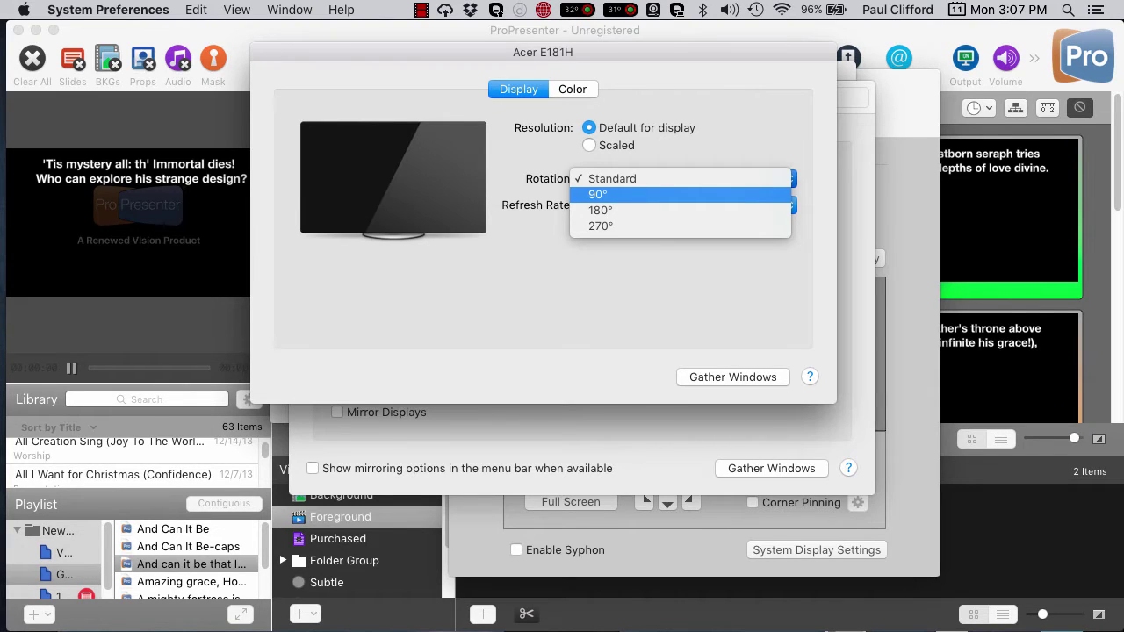
pyautogui.press('Return')
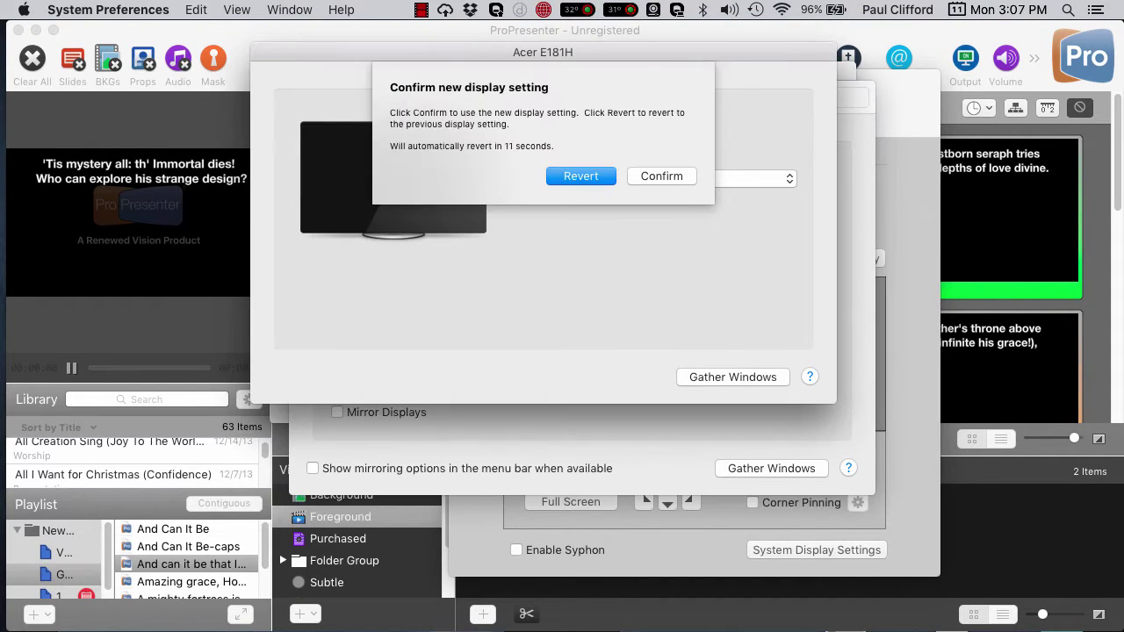
pyautogui.click(661, 176)
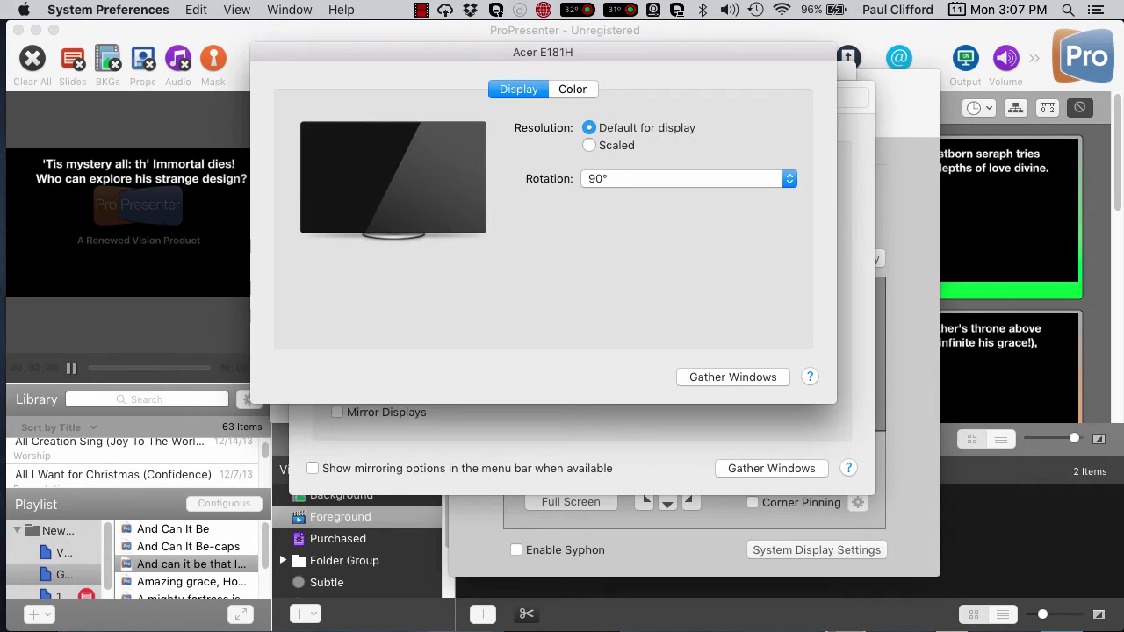
pyautogui.press('super+grave')
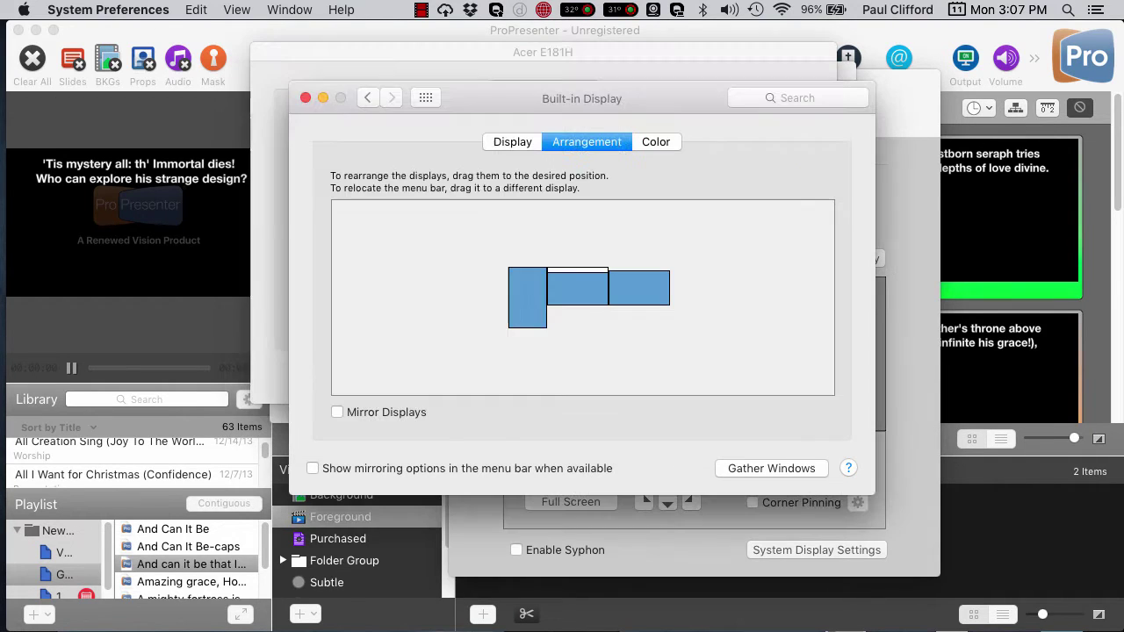
pyautogui.moveTo(527, 297)
pyautogui.mouseDown()
pyautogui.moveTo(526, 267)
pyautogui.moveTo(526, 303)
pyautogui.mouseUp()
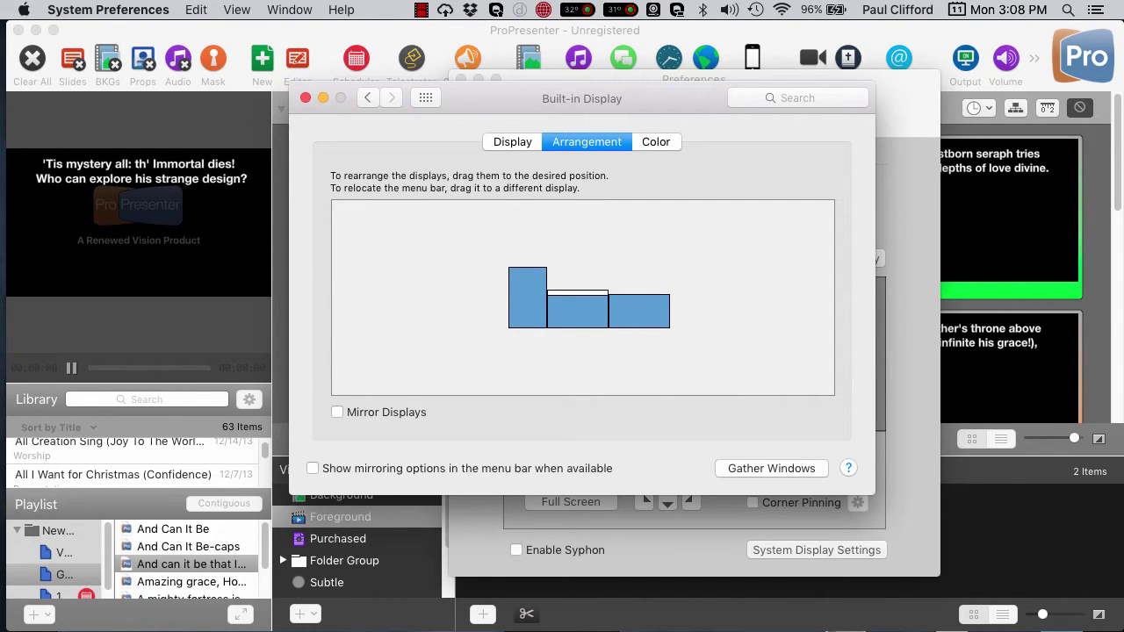
# Switch to ProPresenter, move the stage display (SD) onto the main screen to view it, and turn stage output off.
pyautogui.press('super+Tab')
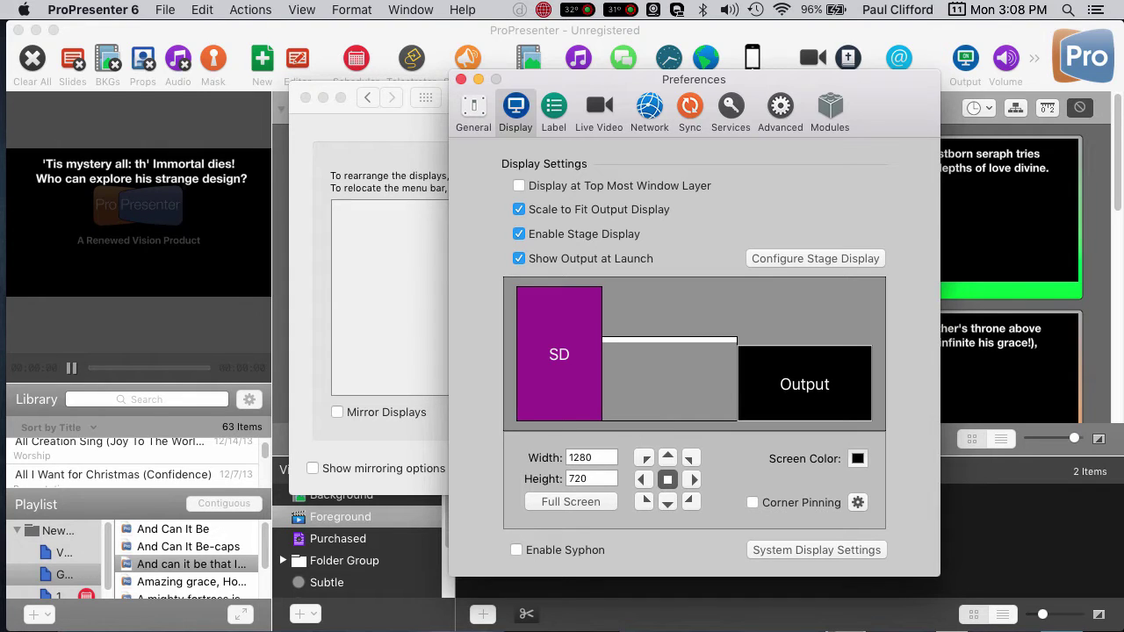
pyautogui.moveTo(559, 354); pyautogui.dragTo(668, 374)
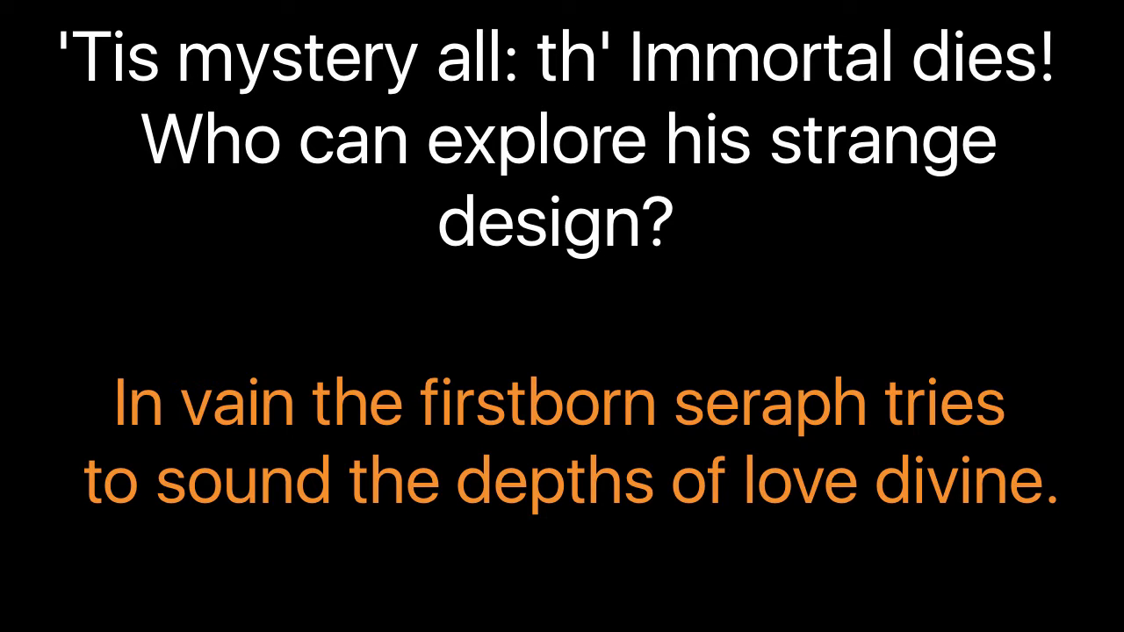
pyautogui.press('super+2')
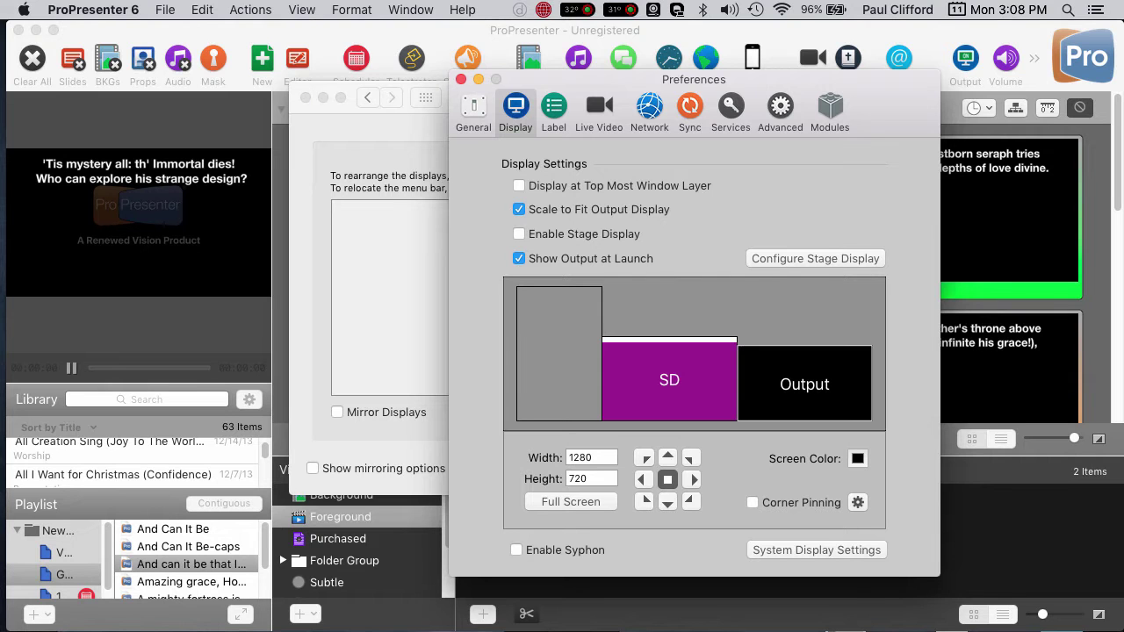
# Examine the Vertical stage display layout and its text options in the stage display configuration, and close it.
pyautogui.click(815, 258)
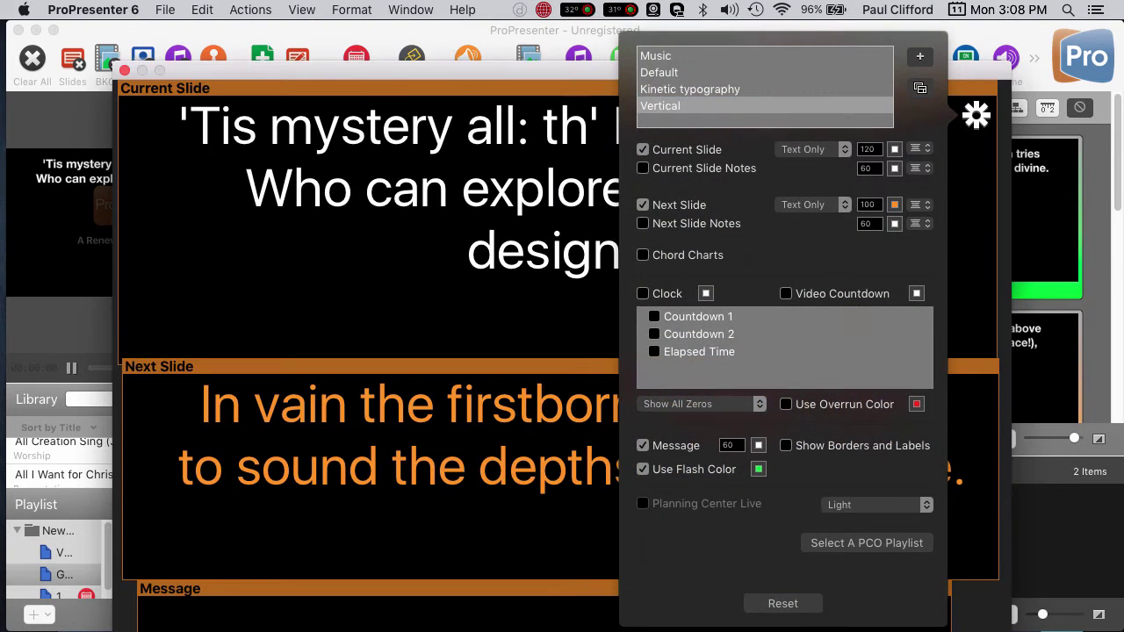
pyautogui.moveTo(369, 71); pyautogui.dragTo(365, 45)
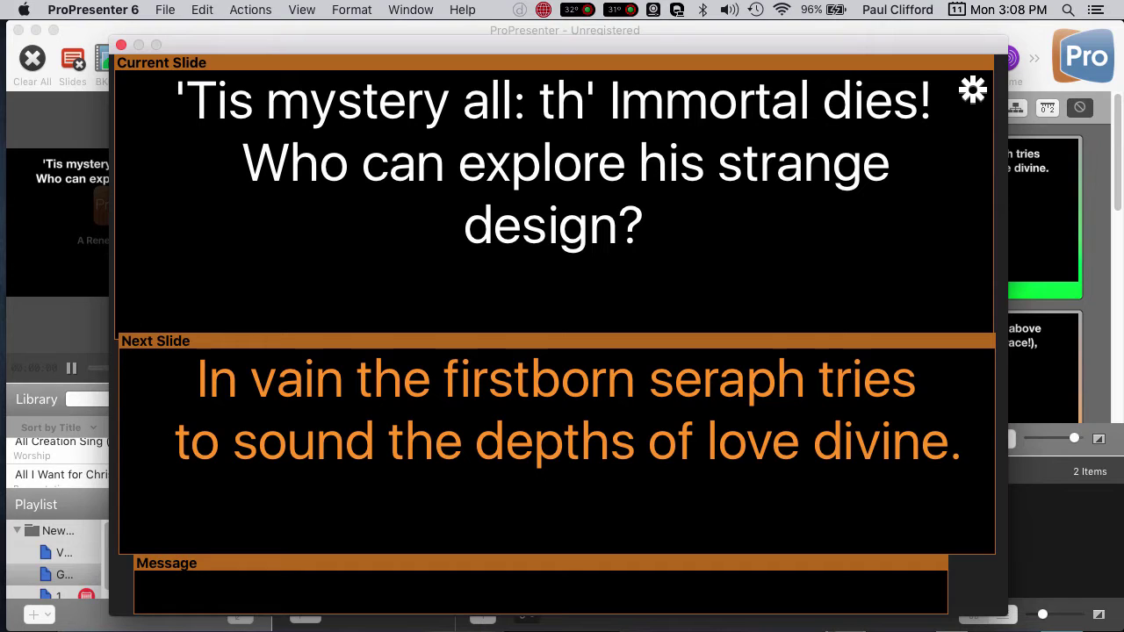
pyautogui.click(972, 89)
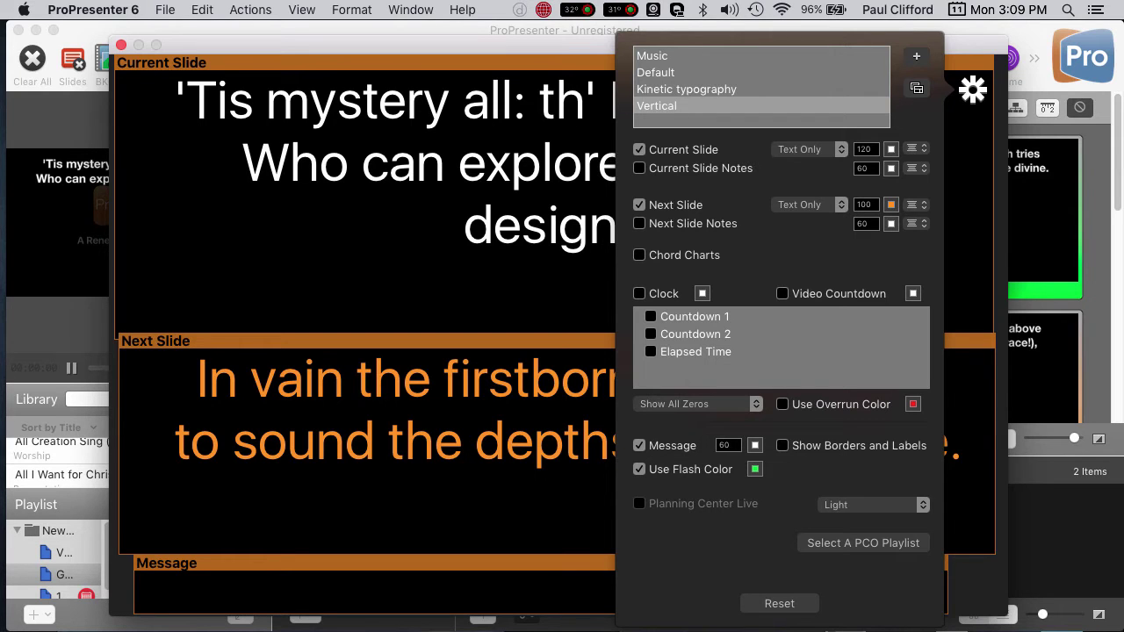
pyautogui.press('Escape')
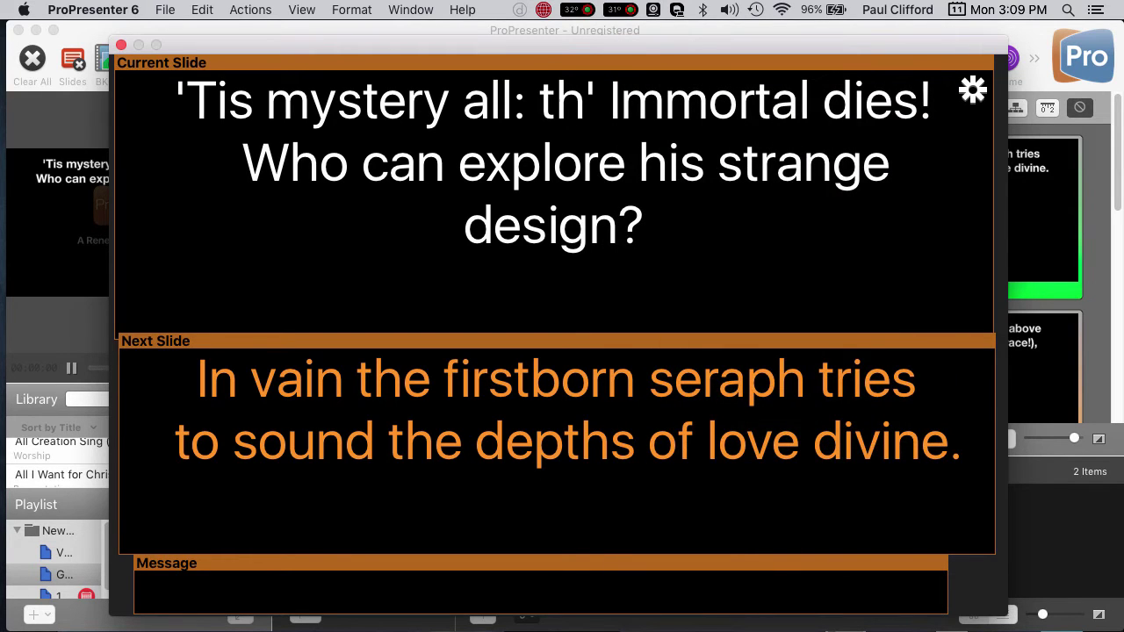
pyautogui.click(120, 44)
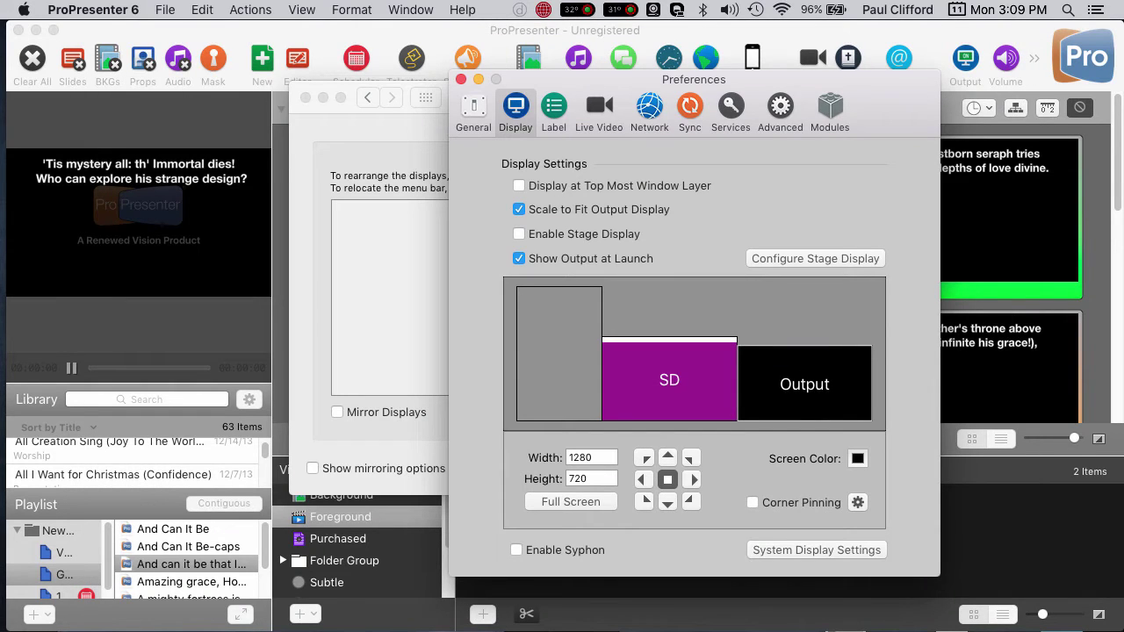
# Return the stage display to the rotated screen, enable it, and preview it once more on the main screen before turning it off.
pyautogui.moveTo(669, 379); pyautogui.dragTo(536, 376)
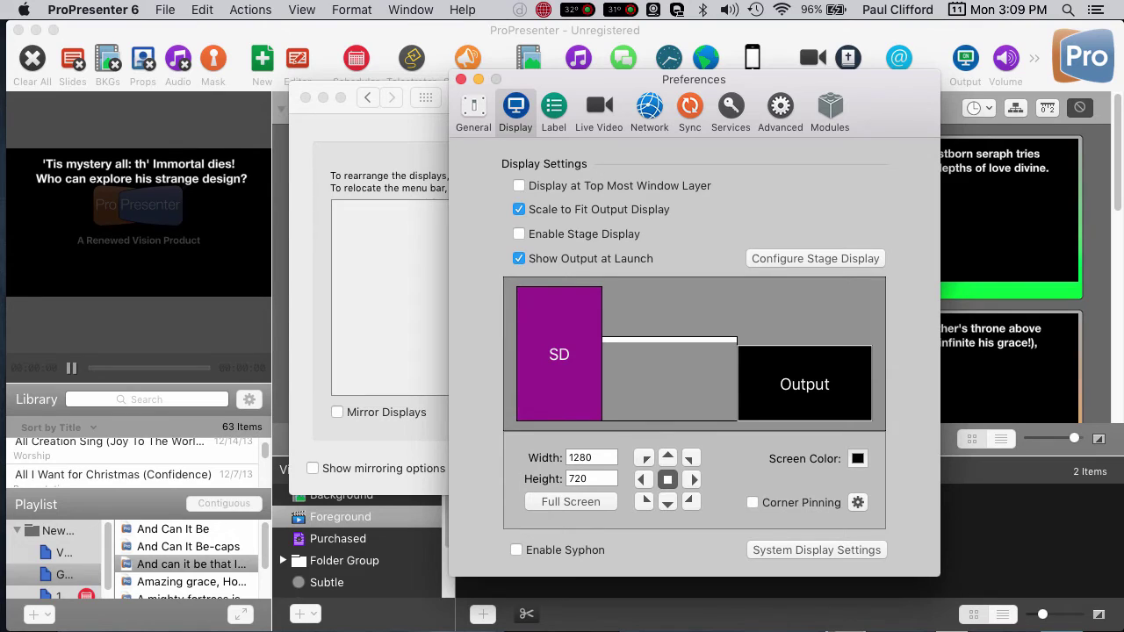
pyautogui.click(519, 233)
pyautogui.moveTo(558, 354); pyautogui.dragTo(660, 363)
pyautogui.press('super+2')
# Switch to System Preferences, gather the display windows, and set the Acer E181H's rotation to 270°.
pyautogui.press('super+Tab')
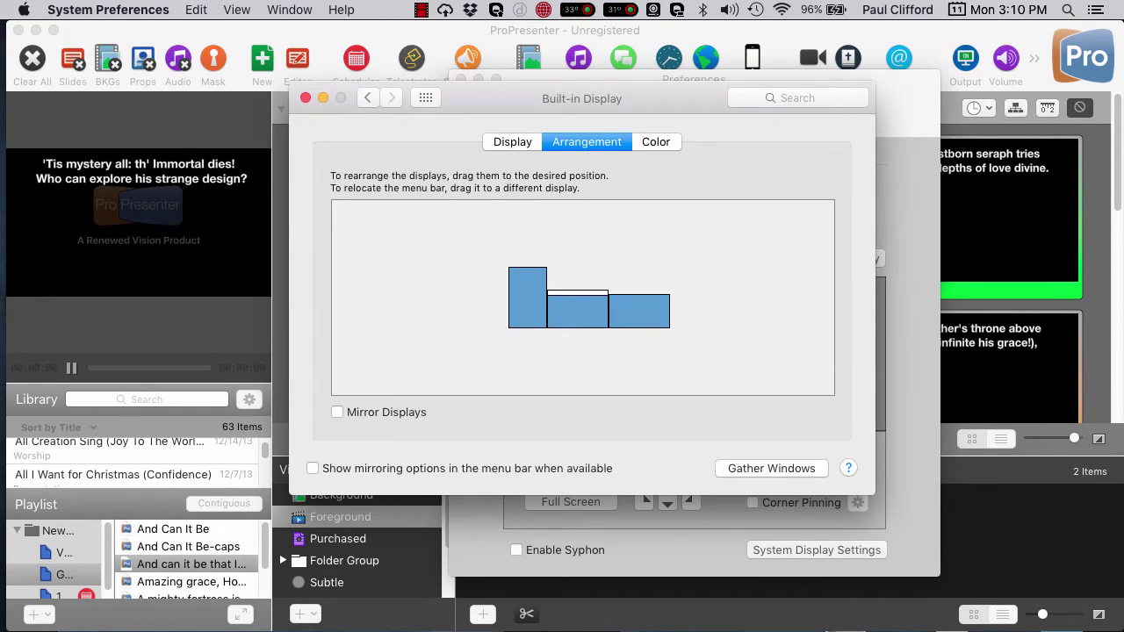
pyautogui.click(771, 468)
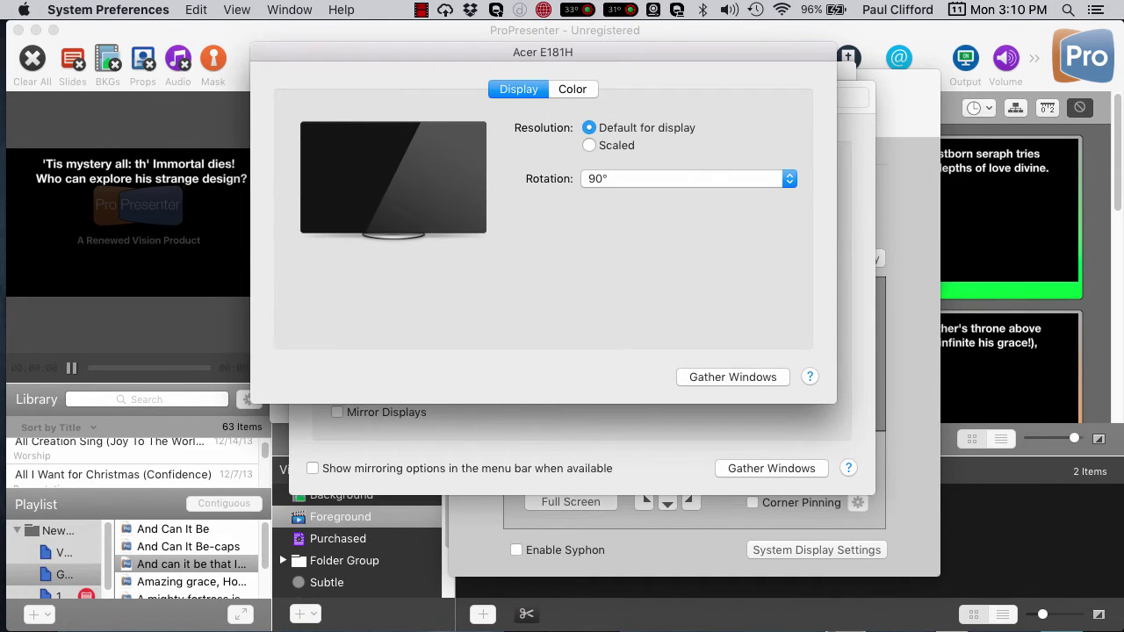
pyautogui.click(688, 178)
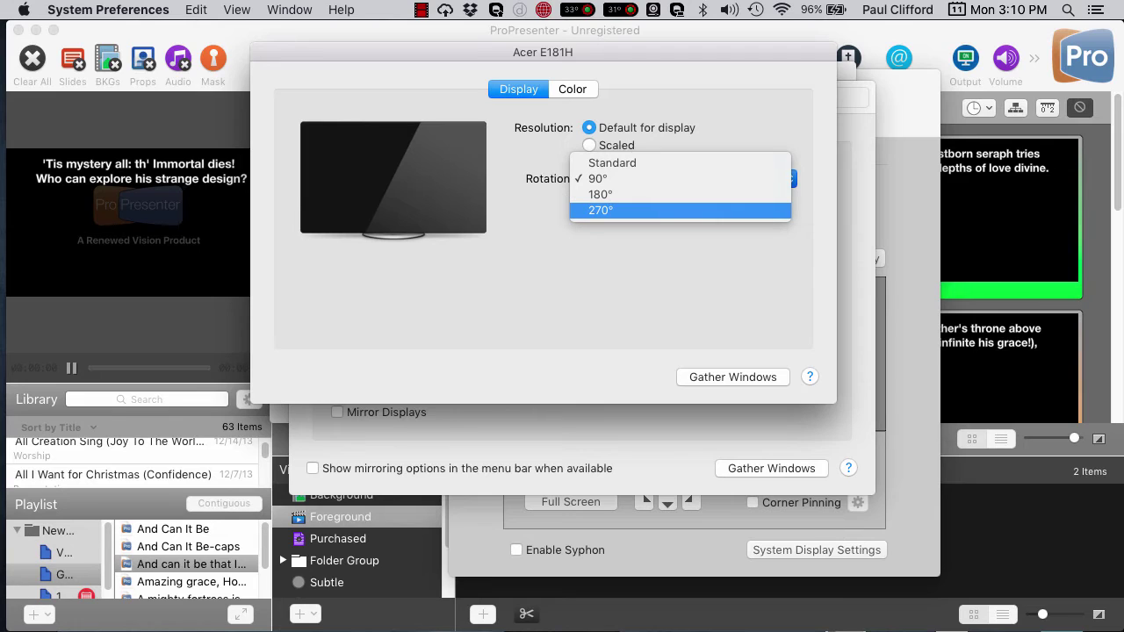
pyautogui.press('Return')
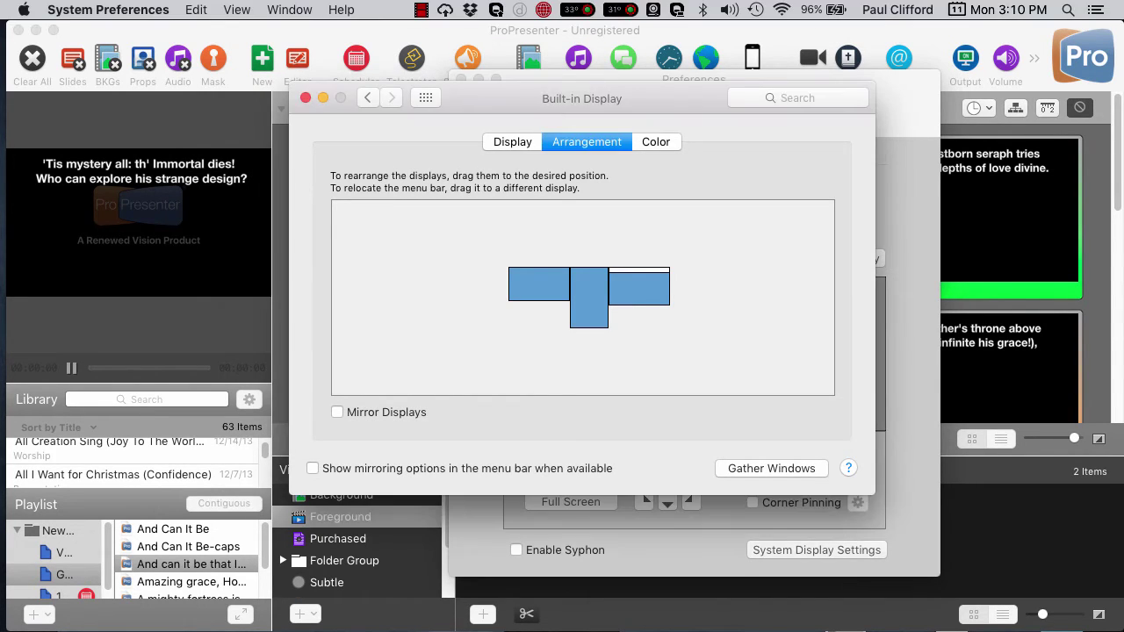
# Move the rotated display to the far left of the display arrangement and gather the windows to return to the Acer E181H settings.
pyautogui.click(589, 297)
pyautogui.moveTo(588, 298); pyautogui.dragTo(488, 297)
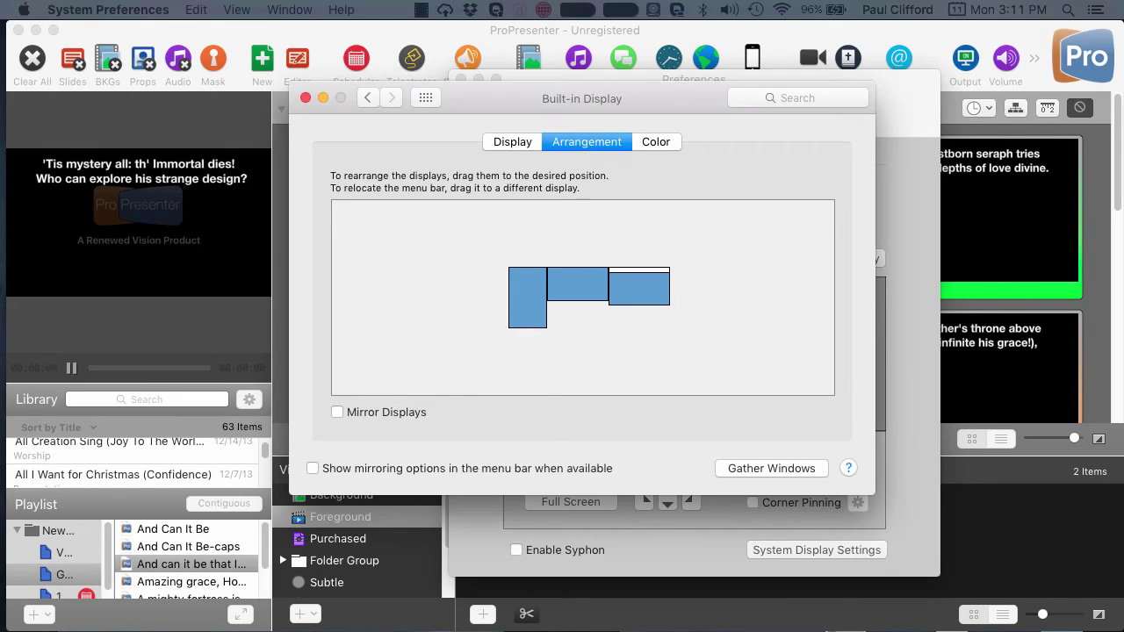
pyautogui.click(771, 468)
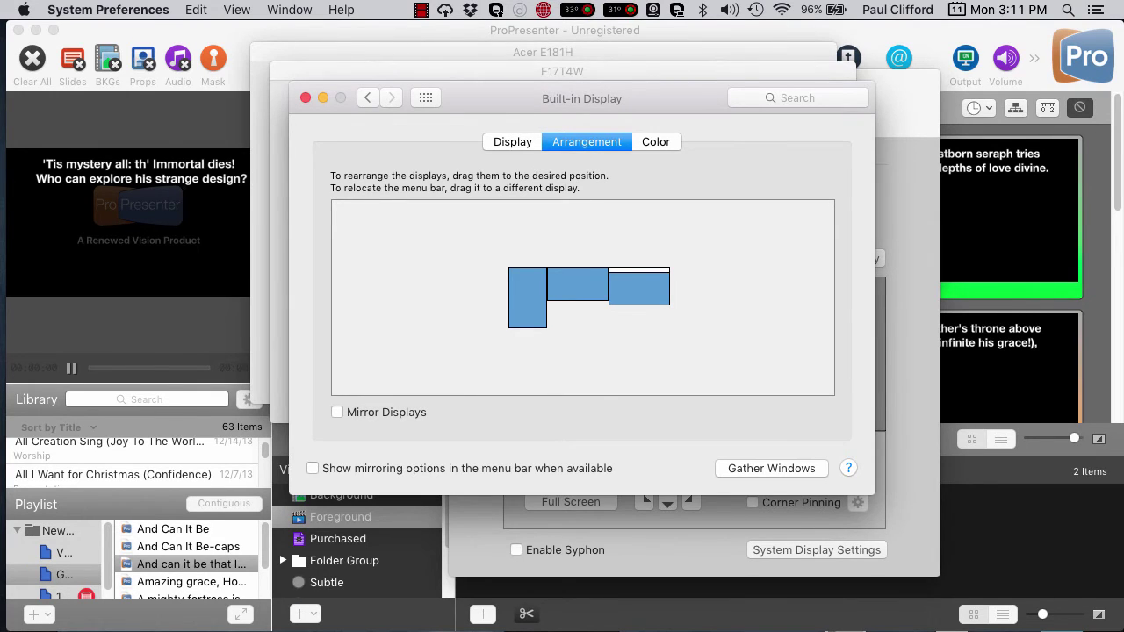
pyautogui.click(661, 175)
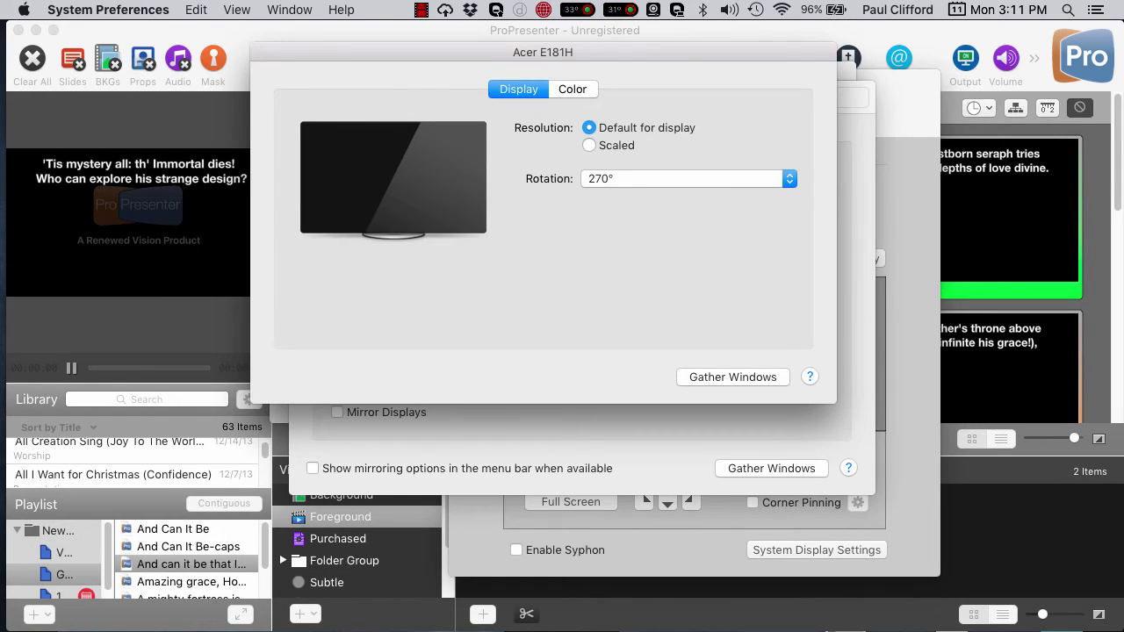
# Rotate the Acer E181H display to 180°, keep that setting, and set its rotation back to Standard.
pyautogui.click(688, 178)
pyautogui.click(600, 162)
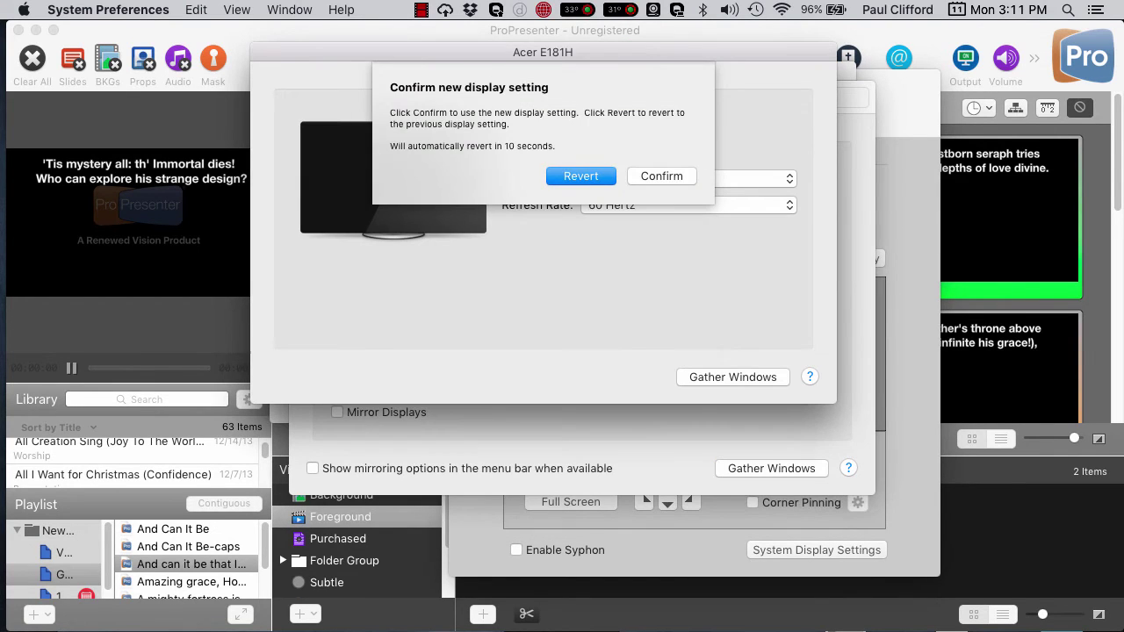
pyautogui.click(661, 175)
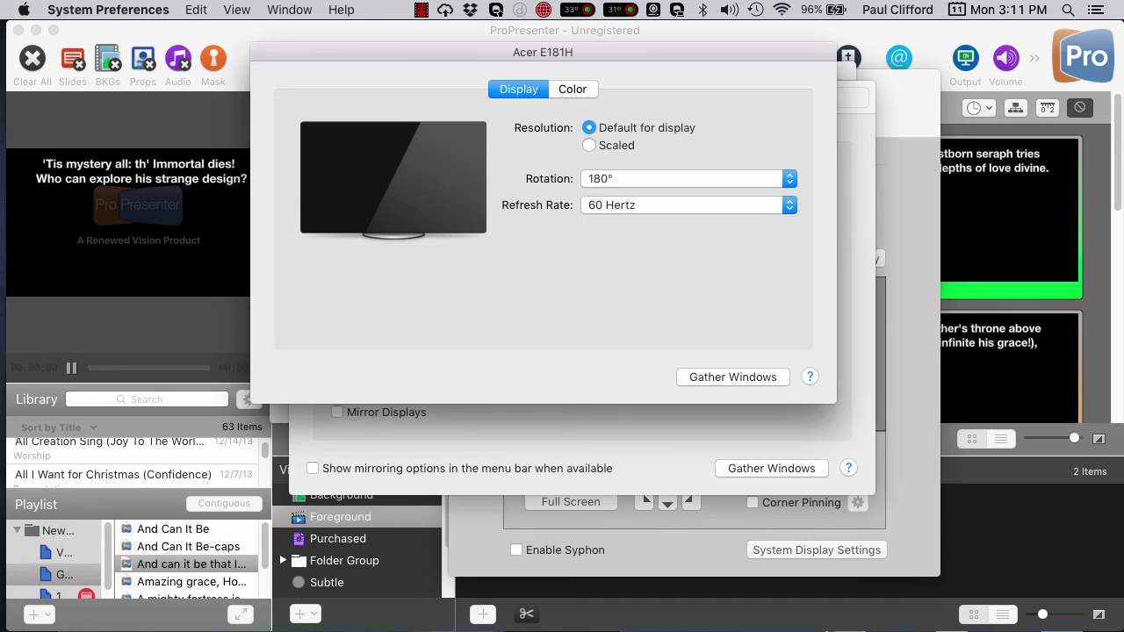
pyautogui.click(661, 178)
pyautogui.click(661, 146)
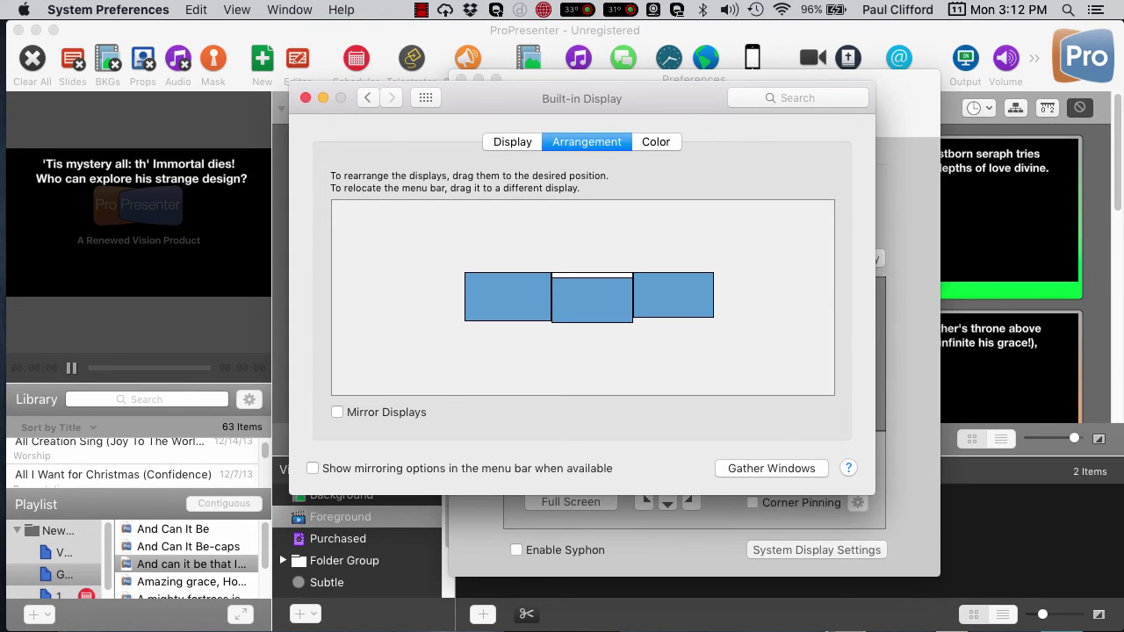
# Gather the display windows and check the Acer E181H settings, the display arrangement and ProPresenter's screen layout.
pyautogui.click(770, 468)
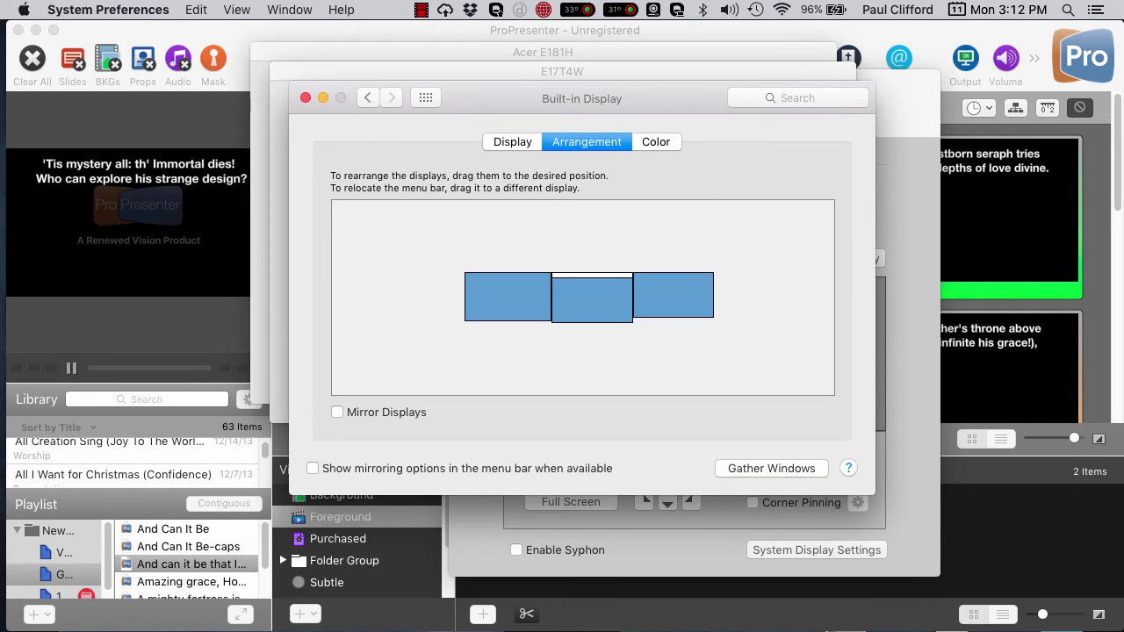
pyautogui.press('super+grave')
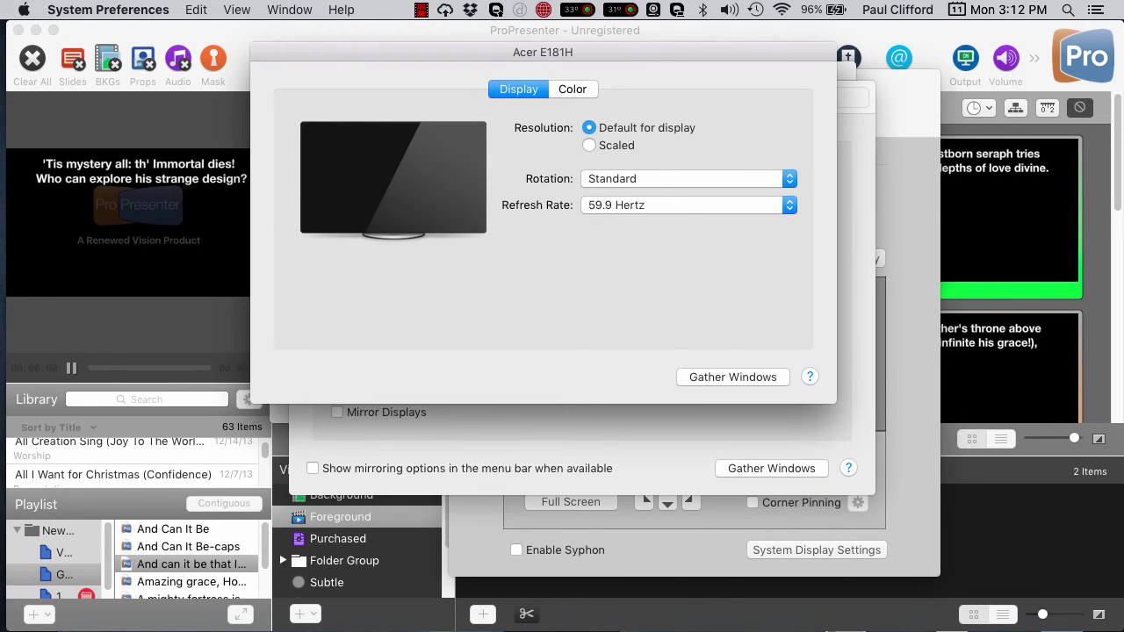
pyautogui.press('super+grave')
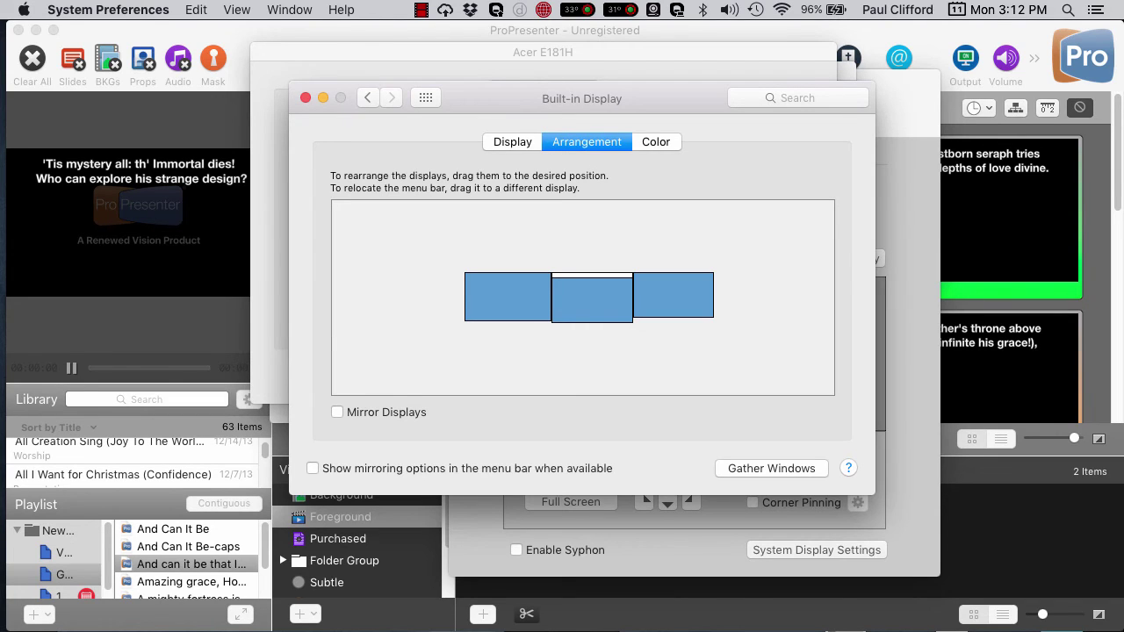
pyautogui.press('super+Tab')
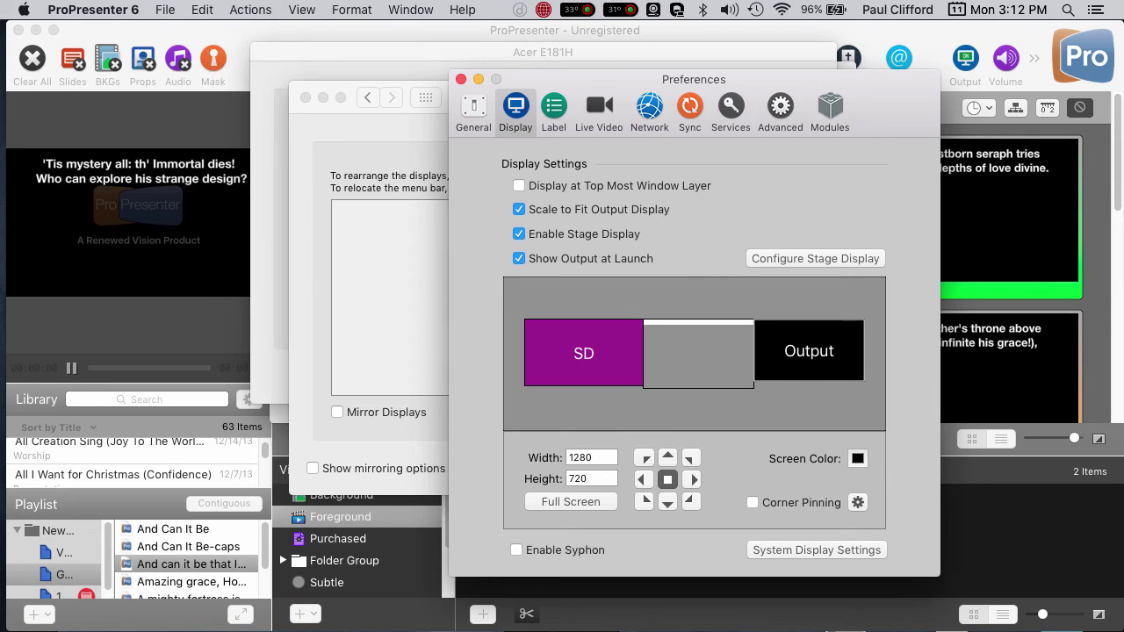
pyautogui.press('super+Tab')
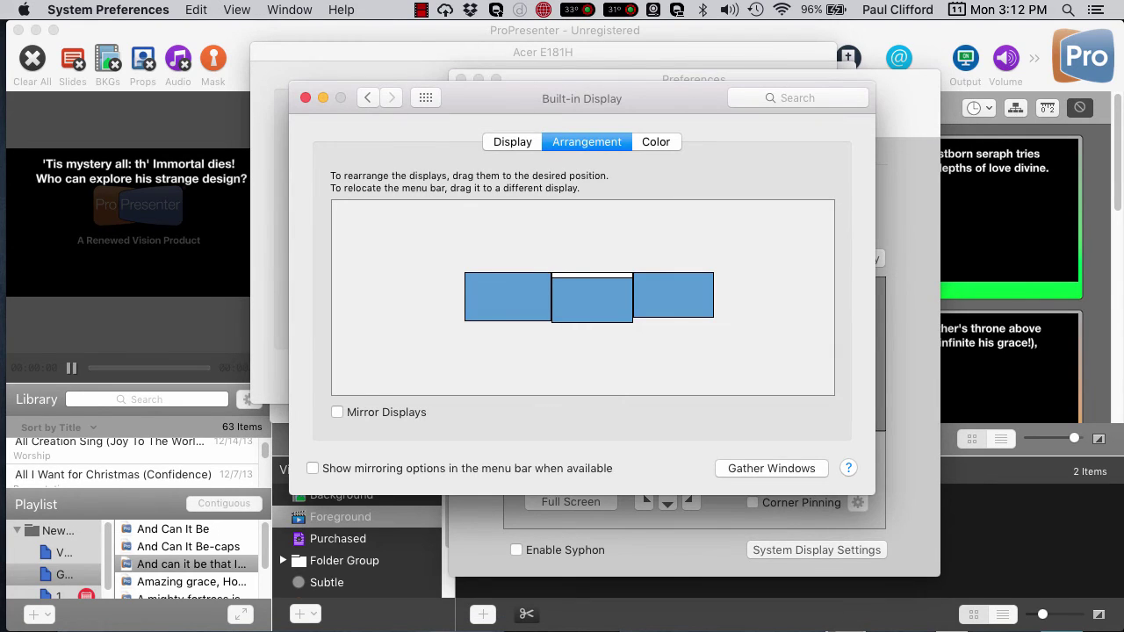
pyautogui.press('super+grave')
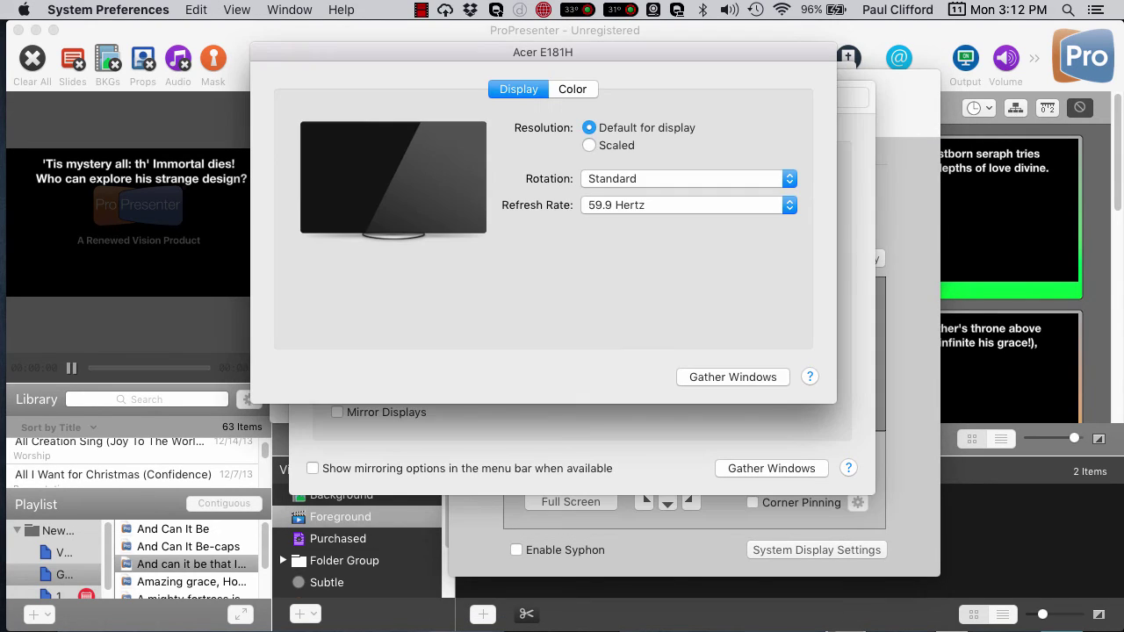